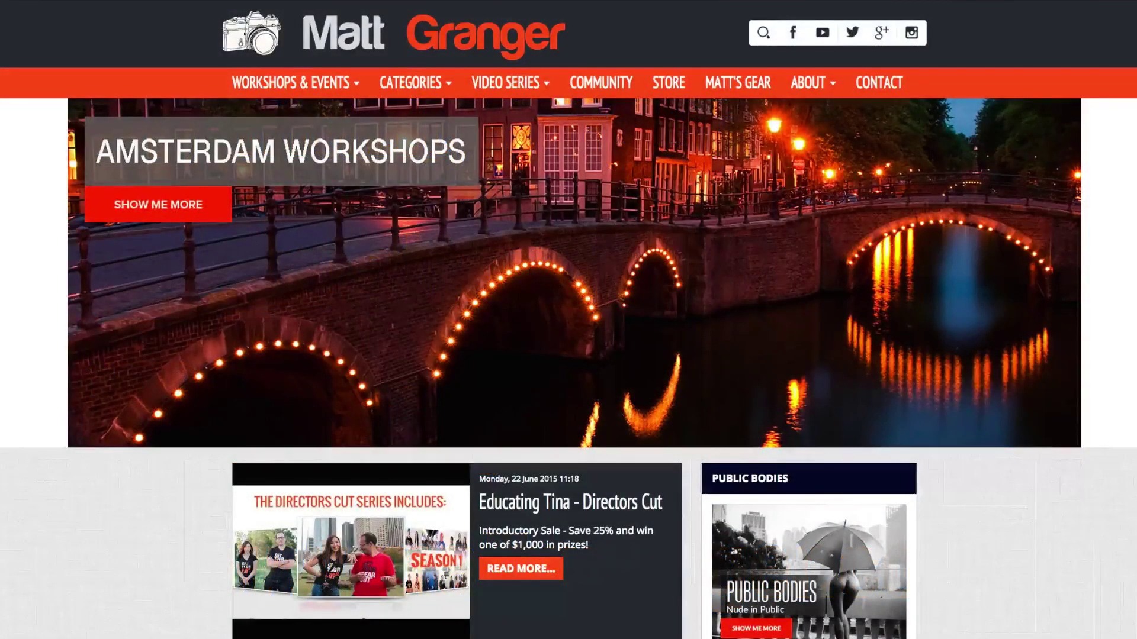
# Scroll through the mattgranger.com home page, then show the WORKSHOPS & EVENTS VIDEO SERIES dropdown
pyautogui.scroll(-5, 569, 320)
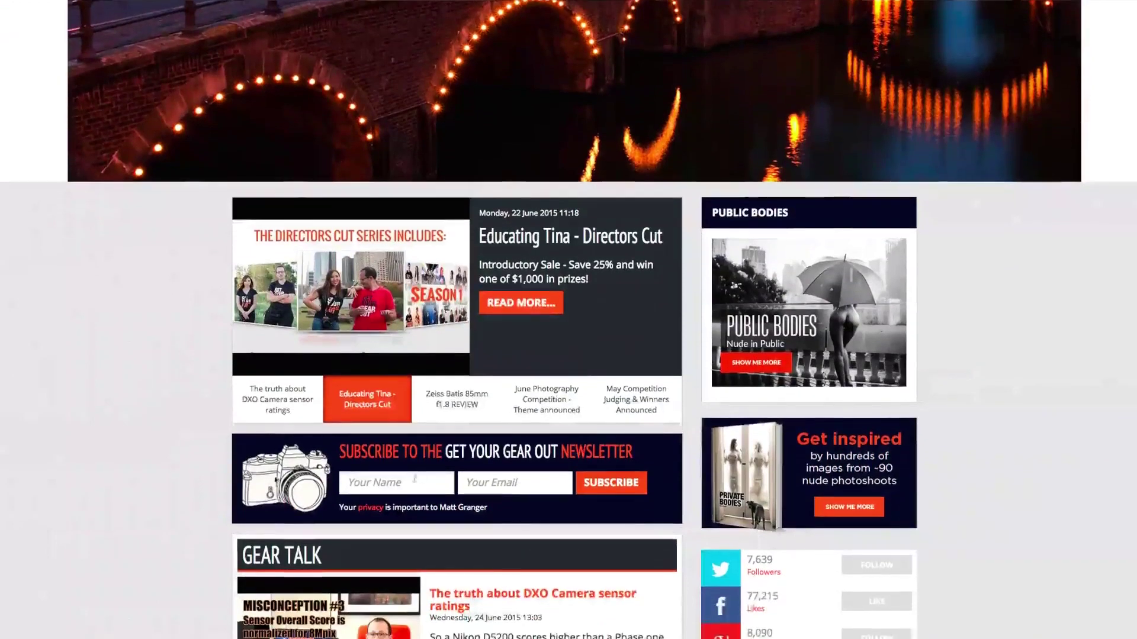
pyautogui.click(414, 480)
pyautogui.click(478, 487)
pyautogui.scroll(5, 478, 487)
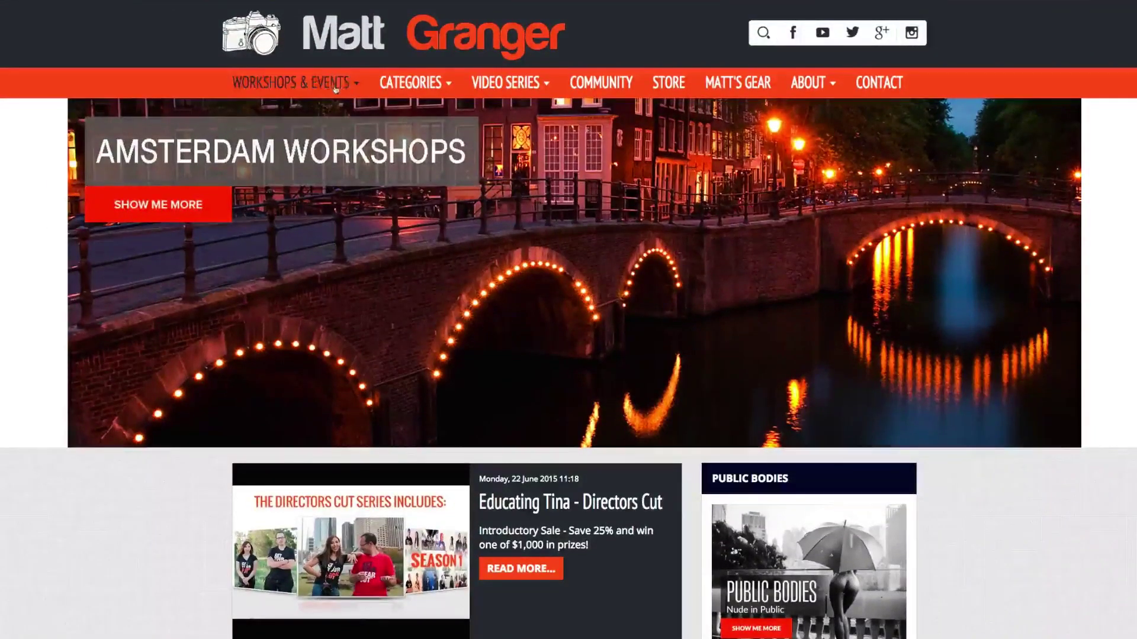
pyautogui.click(324, 87)
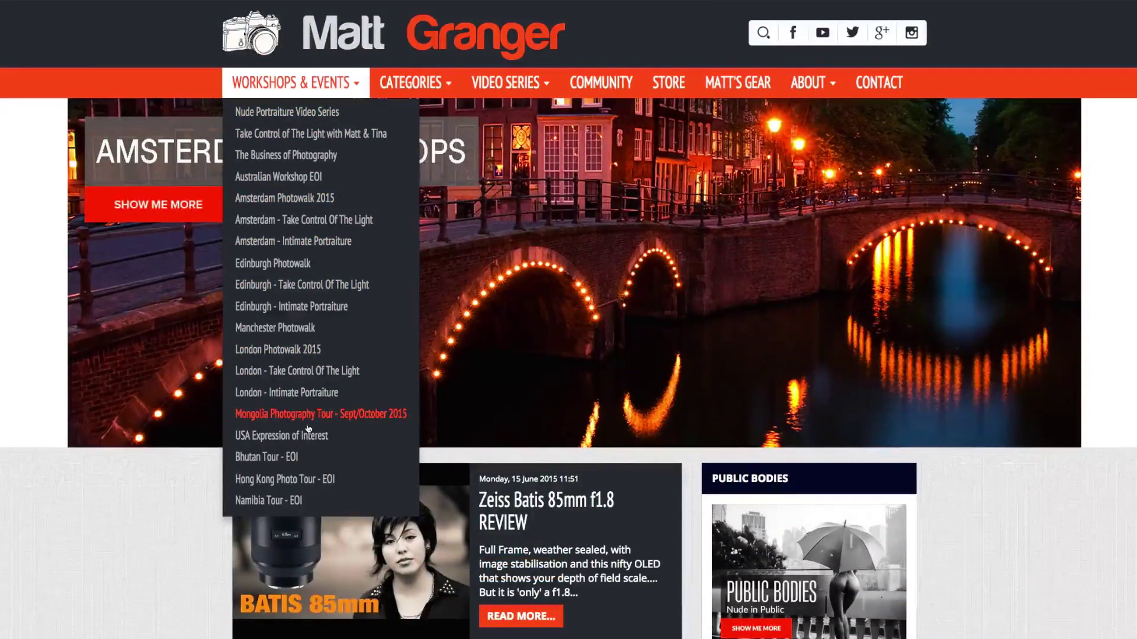
pyautogui.click(489, 78)
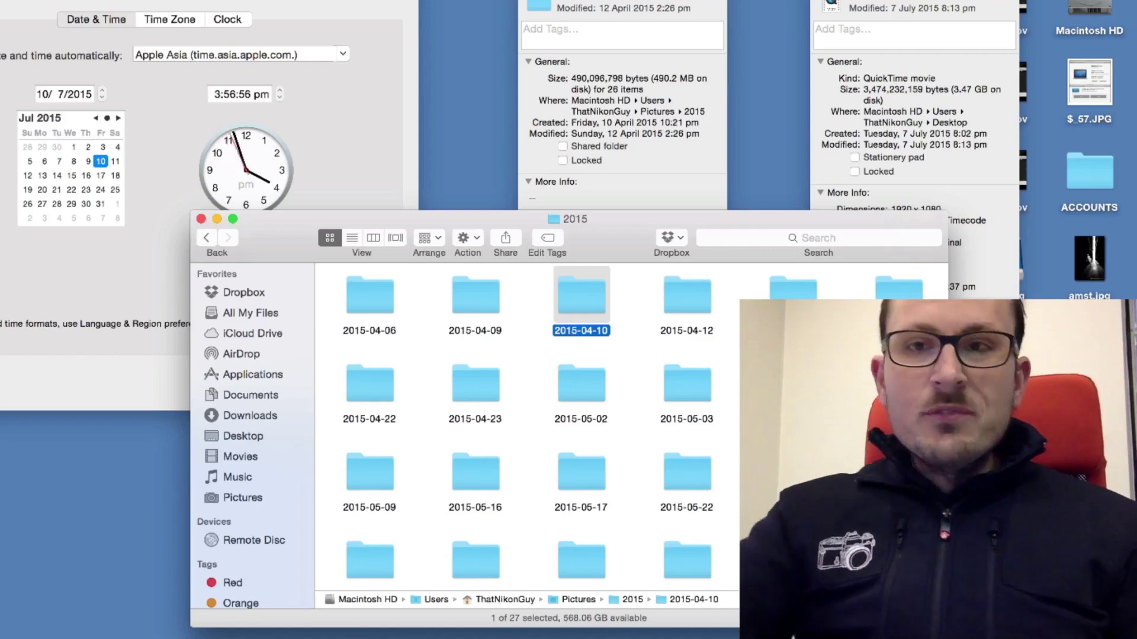
# Check the movie's and the 2015 folder's Info windows, then close the 2015 folder's Info
pyautogui.click(854, 5)
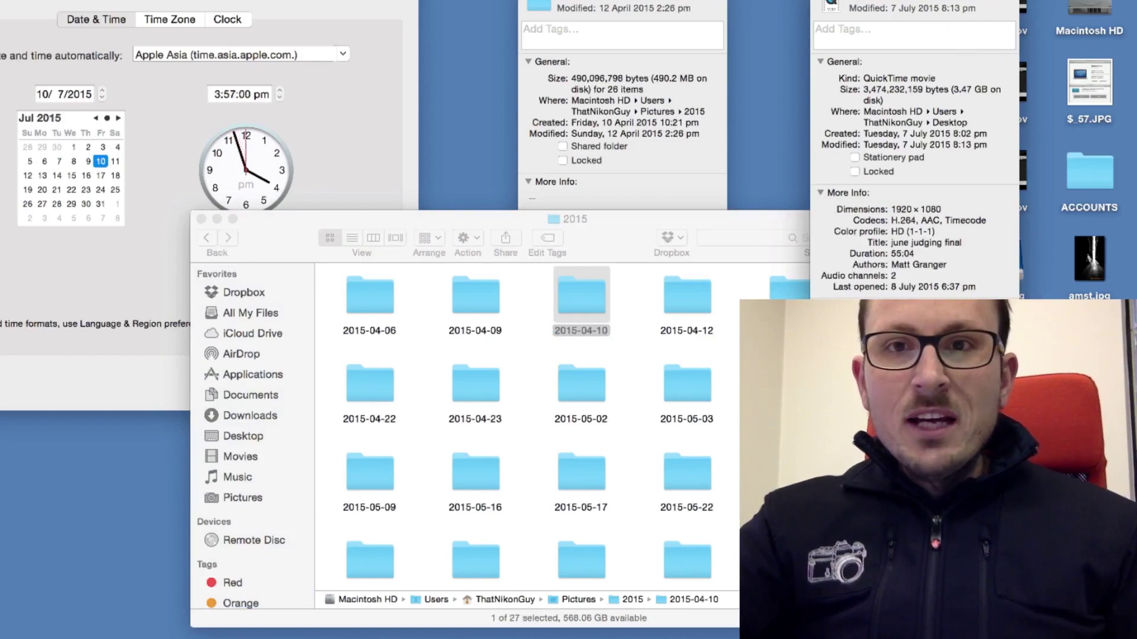
pyautogui.click(628, 7)
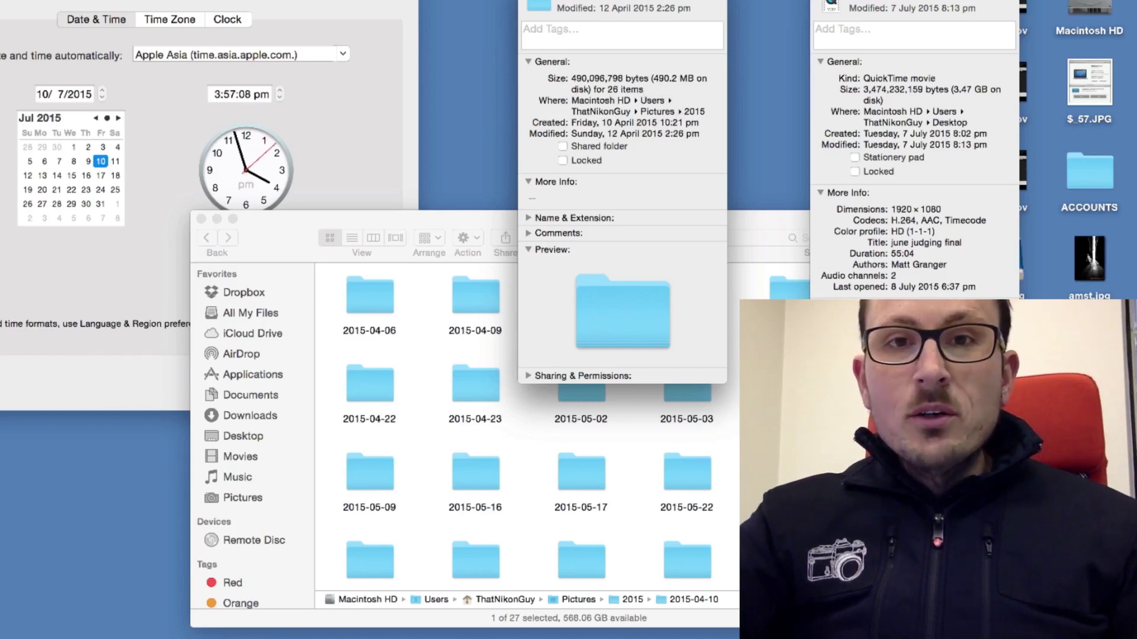
pyautogui.press('super+w')
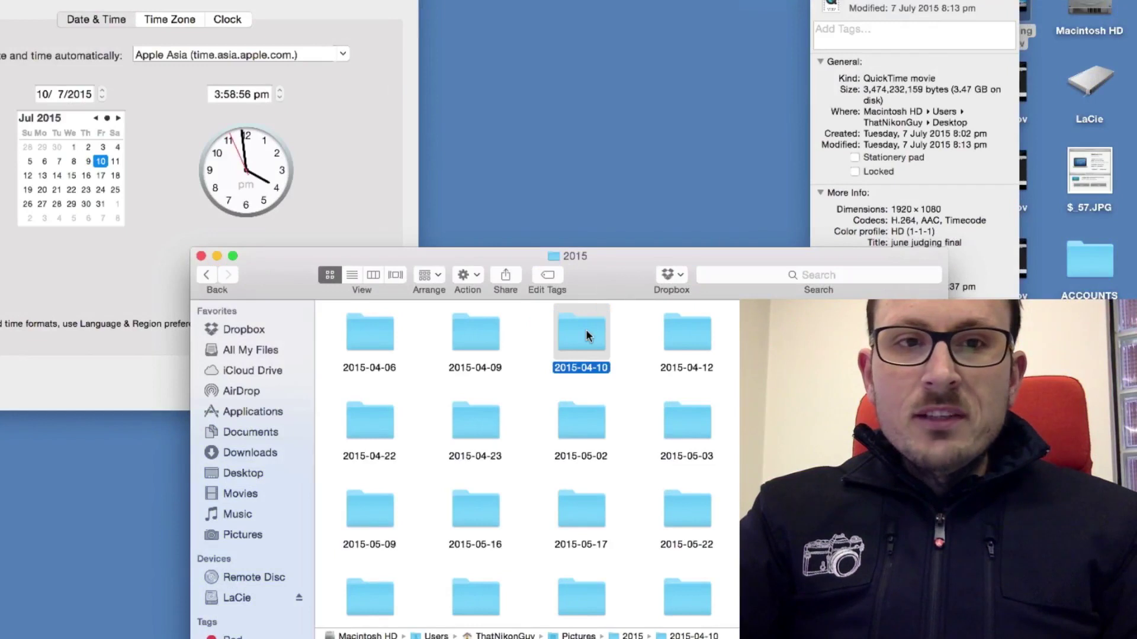
pyautogui.moveTo(586, 336); pyautogui.dragTo(240, 583)
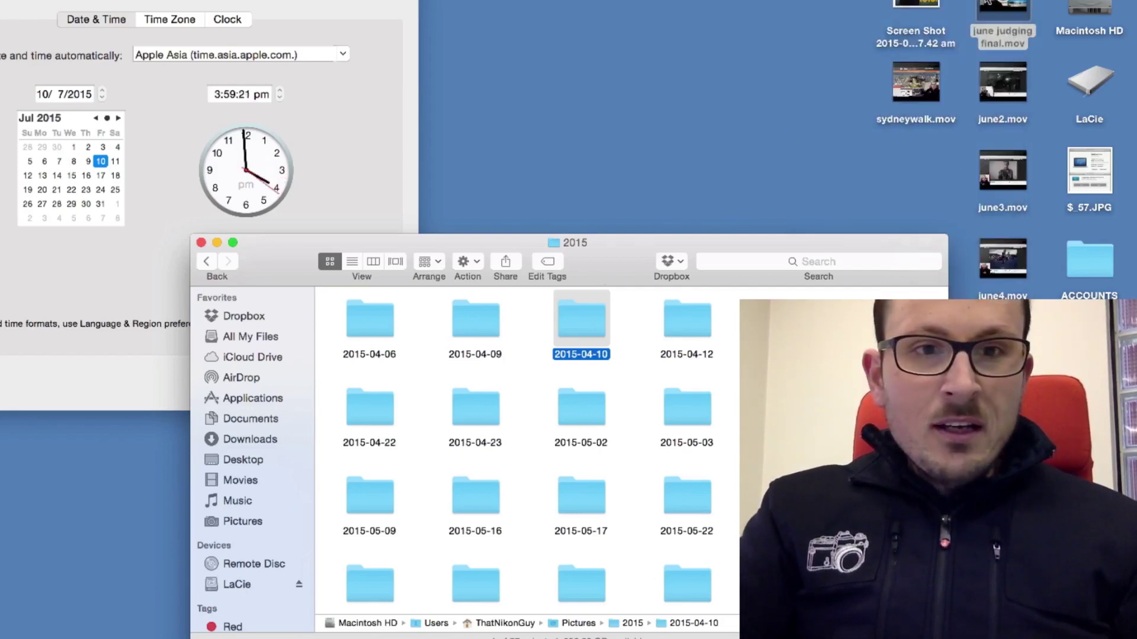
pyautogui.moveTo(986, 3); pyautogui.dragTo(661, 586)
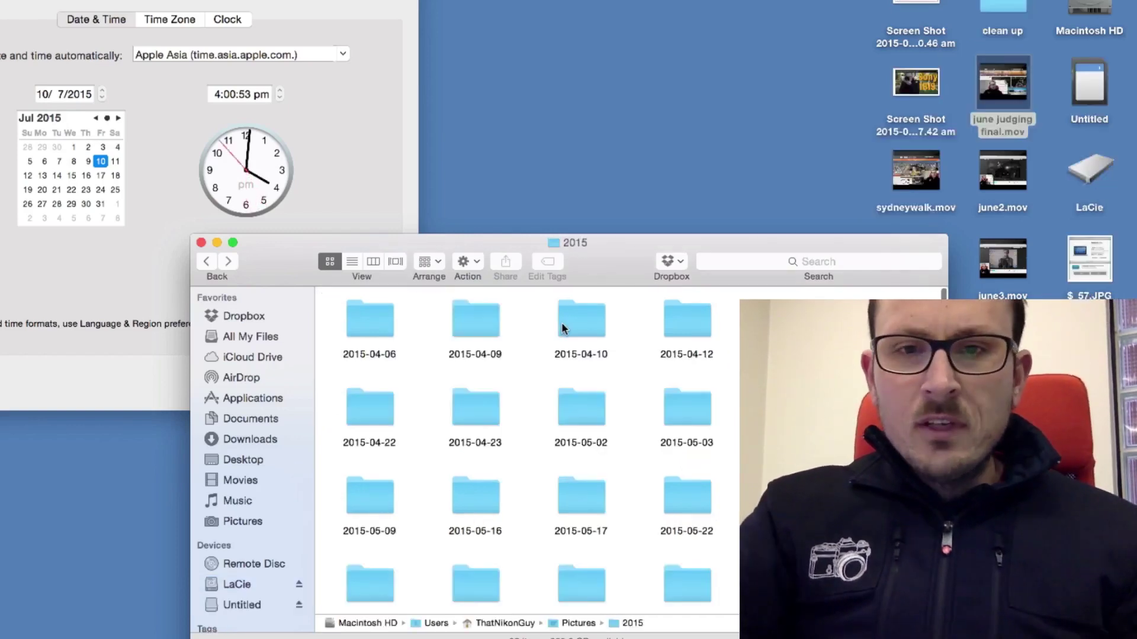
# Copy the 2015-04-10 folder (20 items, 490.1 MB) from Pictures 2015 onto the Untitled card
pyautogui.click(563, 325)
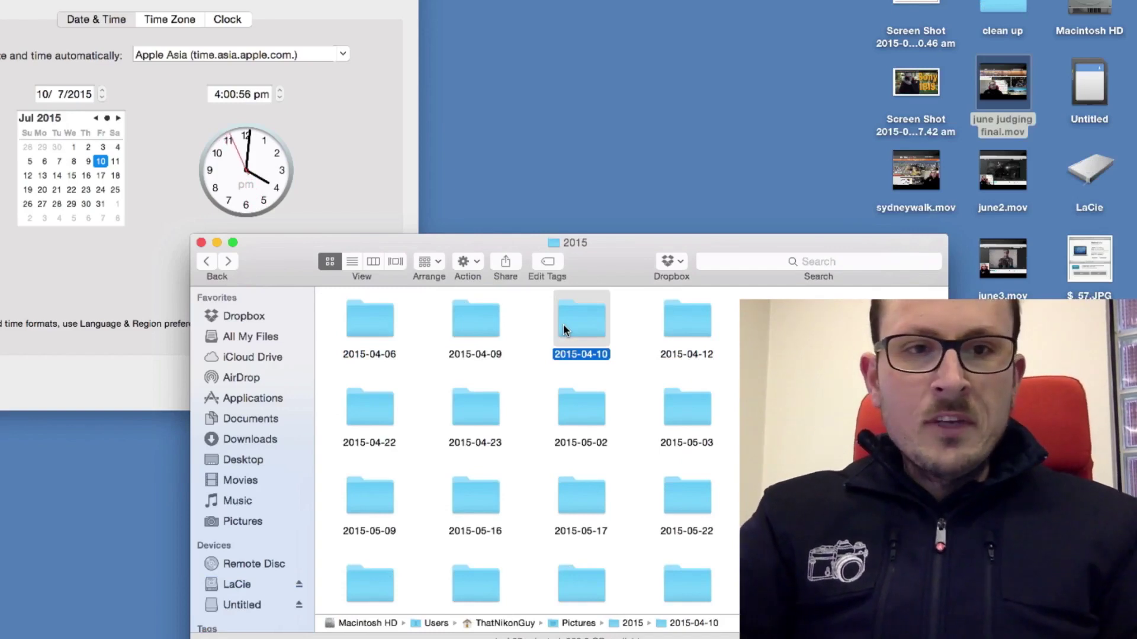
pyautogui.moveTo(563, 325); pyautogui.dragTo(261, 603)
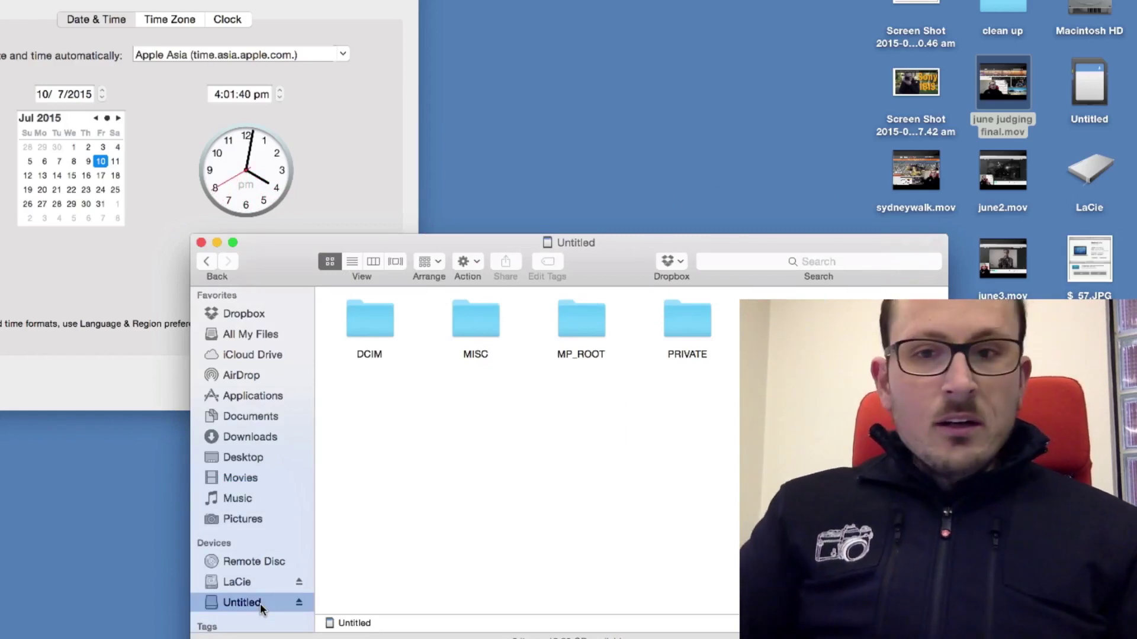
# Copy the 3.47 GB june judging final.mov from the desktop into the Untitled card's window
pyautogui.moveTo(1002, 83); pyautogui.dragTo(704, 492)
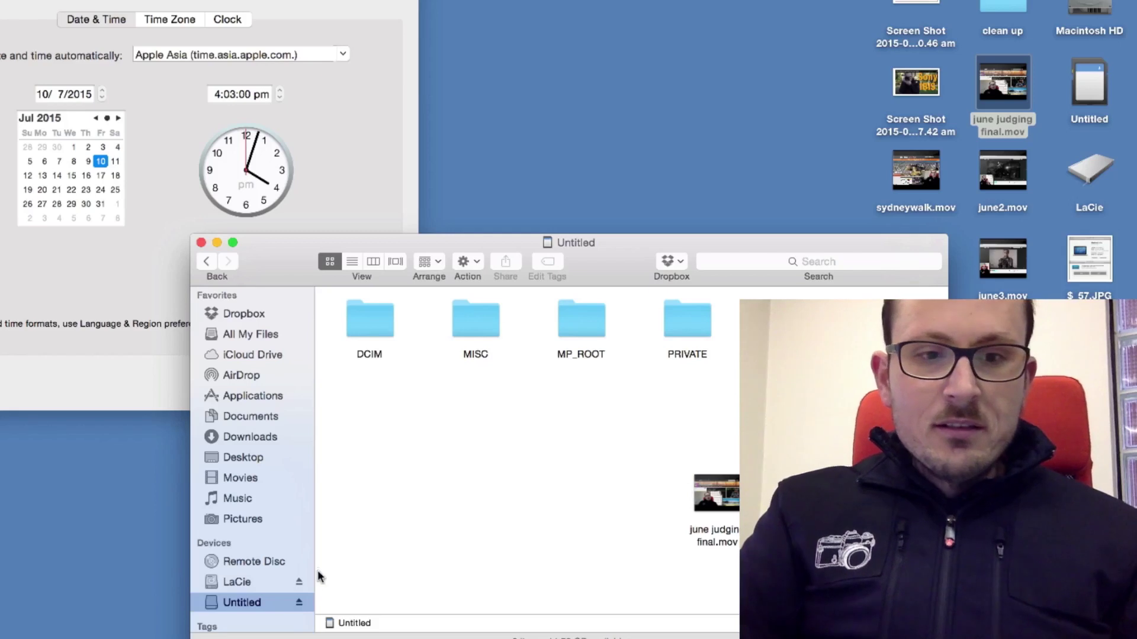
# Eject the Untitled card and copy the 2015-04-10 folder onto the Transcend drive
pyautogui.click(298, 602)
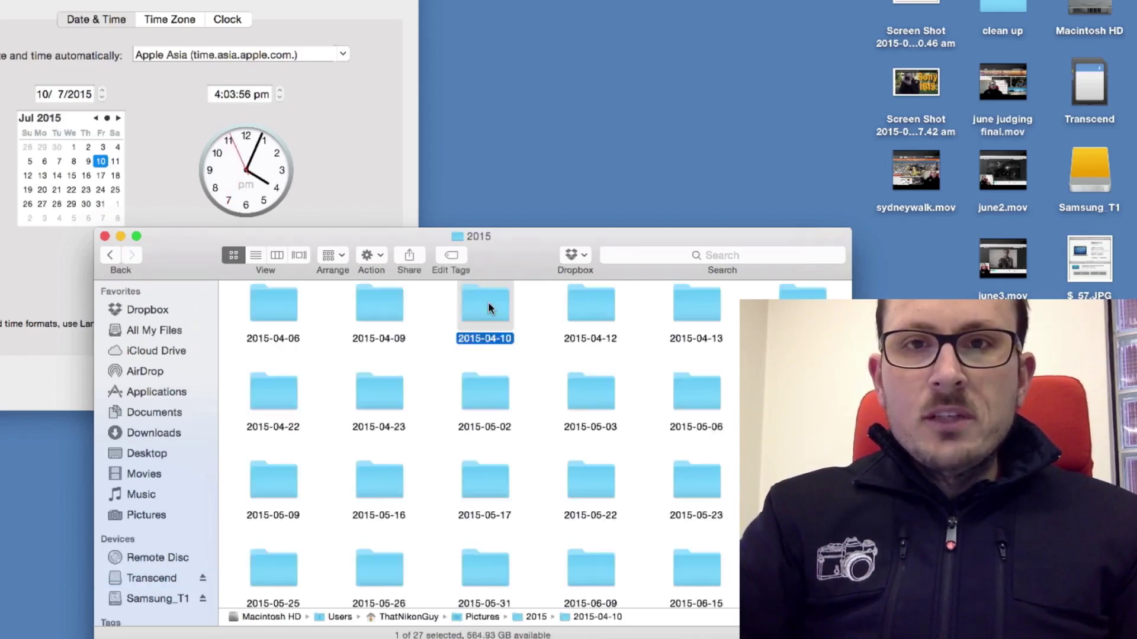
pyautogui.moveTo(489, 307); pyautogui.dragTo(429, 465)
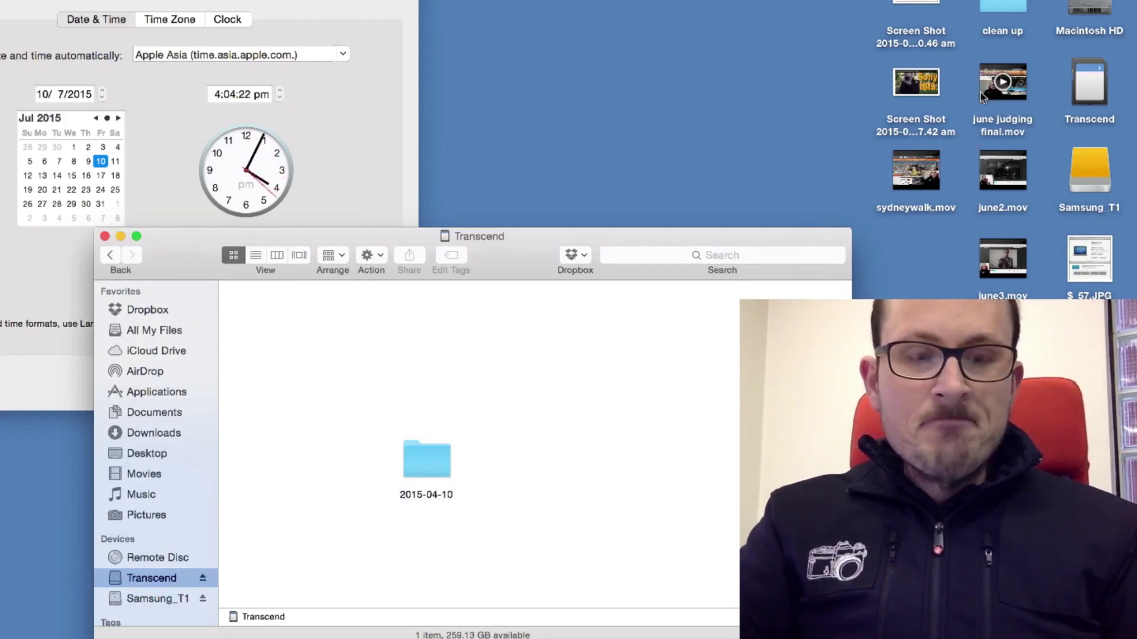
# Copy june judging final.mov from the desktop into the Transcend window beside 2015-04-10
pyautogui.moveTo(980, 93); pyautogui.dragTo(689, 403)
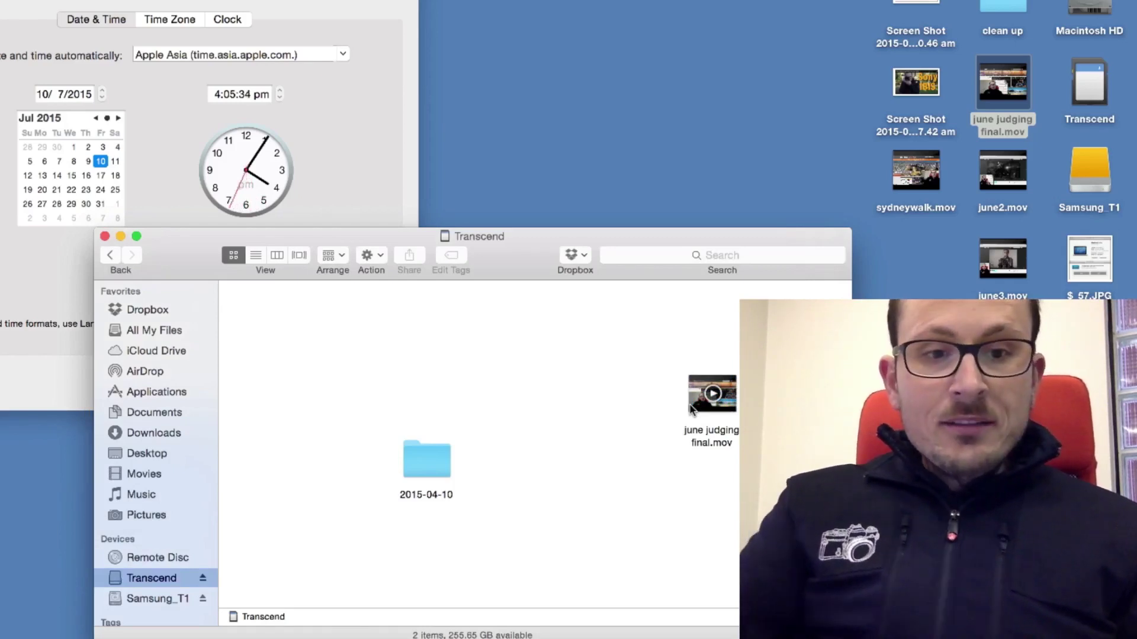
# Return to the 2015 folder and copy 2015-04-10 onto the Samsung_T1 drive
pyautogui.click(108, 251)
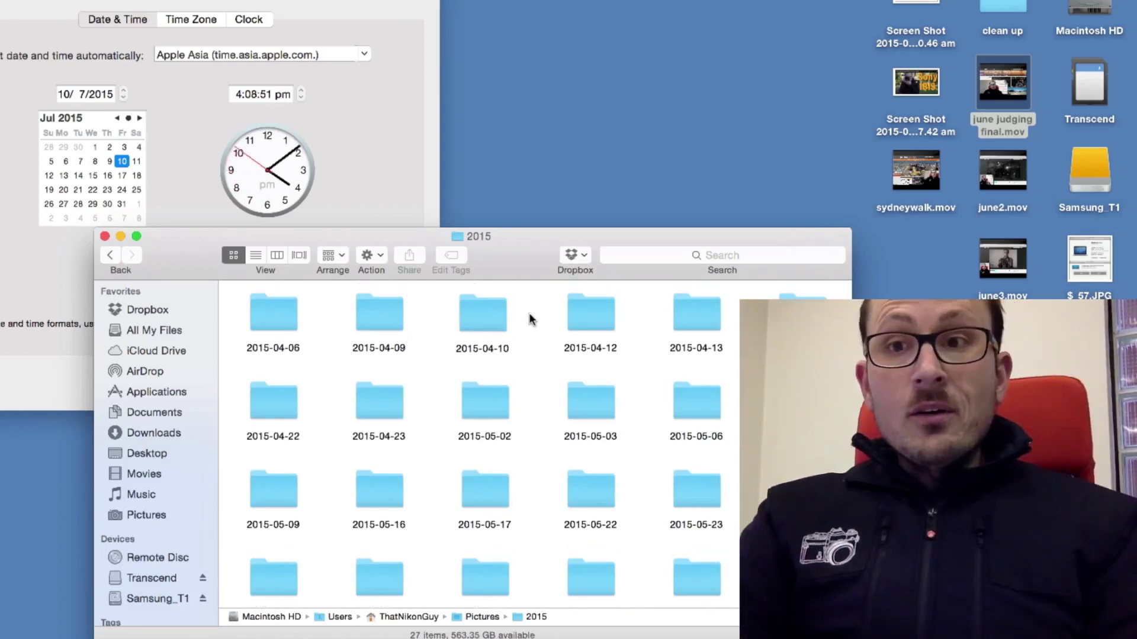
pyautogui.moveTo(495, 322); pyautogui.dragTo(372, 445)
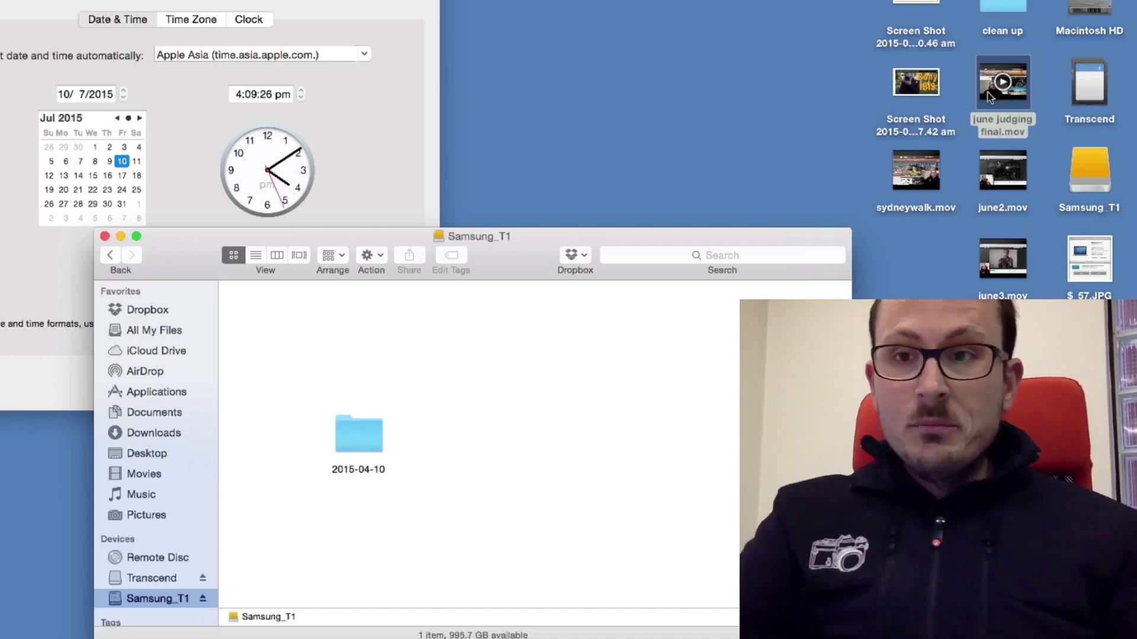
# Copy the desktop's june judging final.mov into the Samsung_T1 window
pyautogui.moveTo(987, 97); pyautogui.dragTo(561, 395)
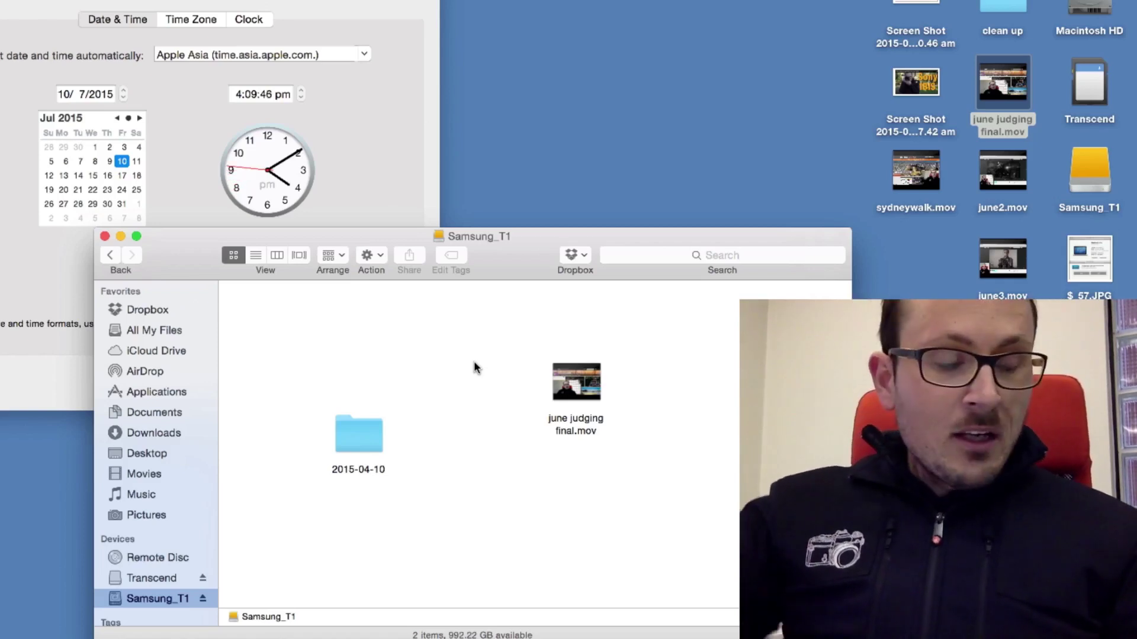
# Eject the Samsung_T1 and Transcend drives
pyautogui.click(203, 599)
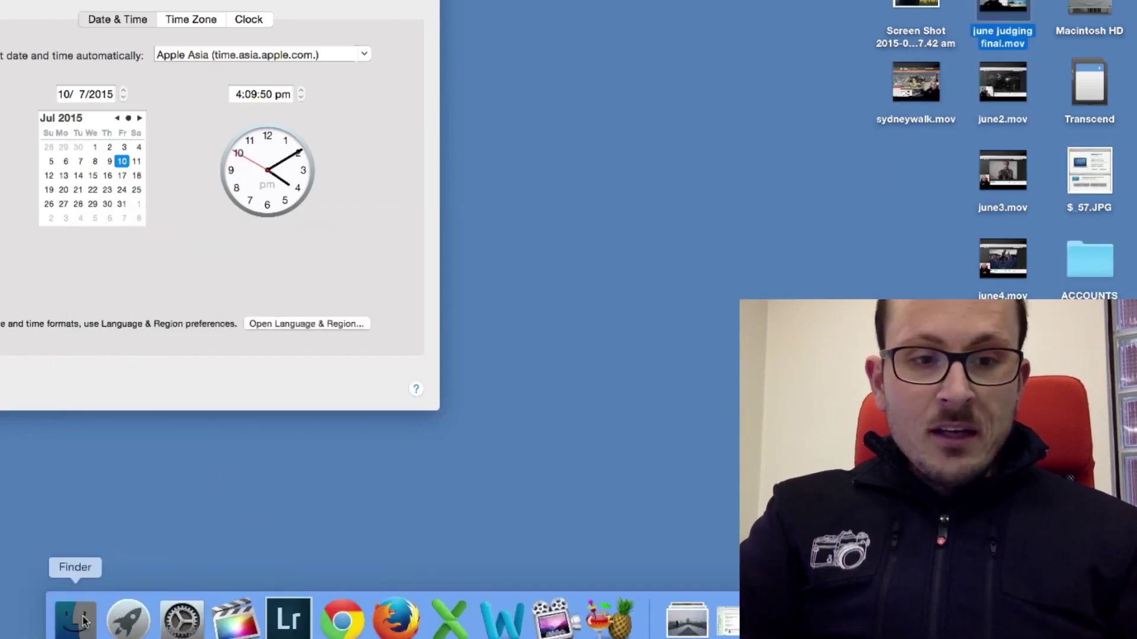
pyautogui.click(73, 617)
pyautogui.click(204, 577)
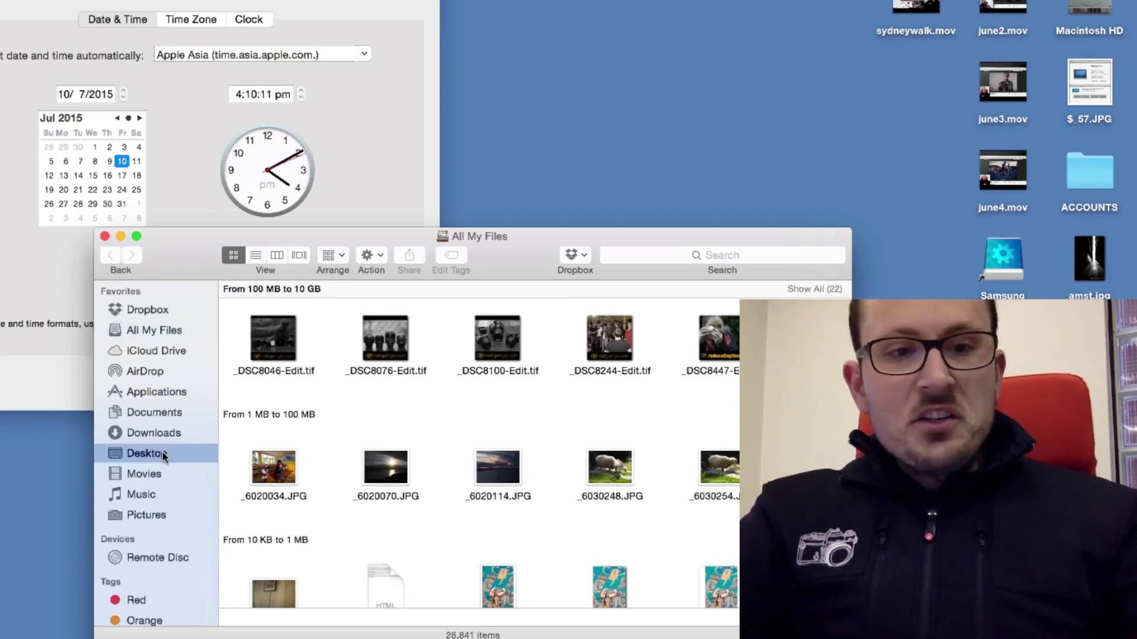
# Move the Finder window up and make it taller to show the 2015 folder and KINGSTON
pyautogui.click(158, 559)
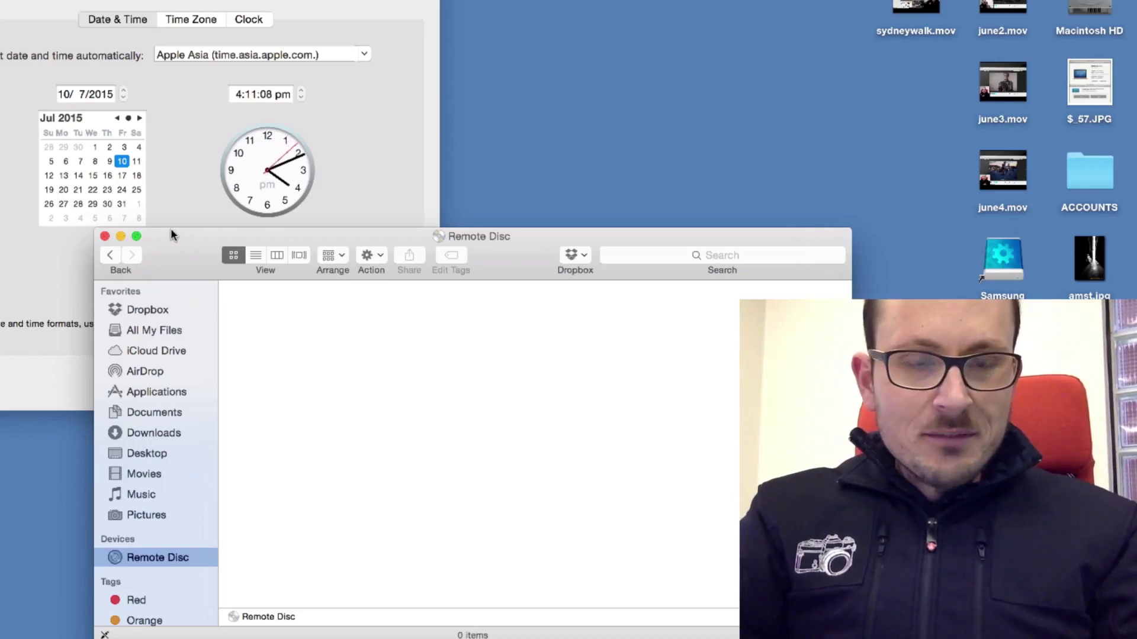
pyautogui.moveTo(171, 241); pyautogui.dragTo(160, 14)
pyautogui.moveTo(262, 414); pyautogui.dragTo(262, 599)
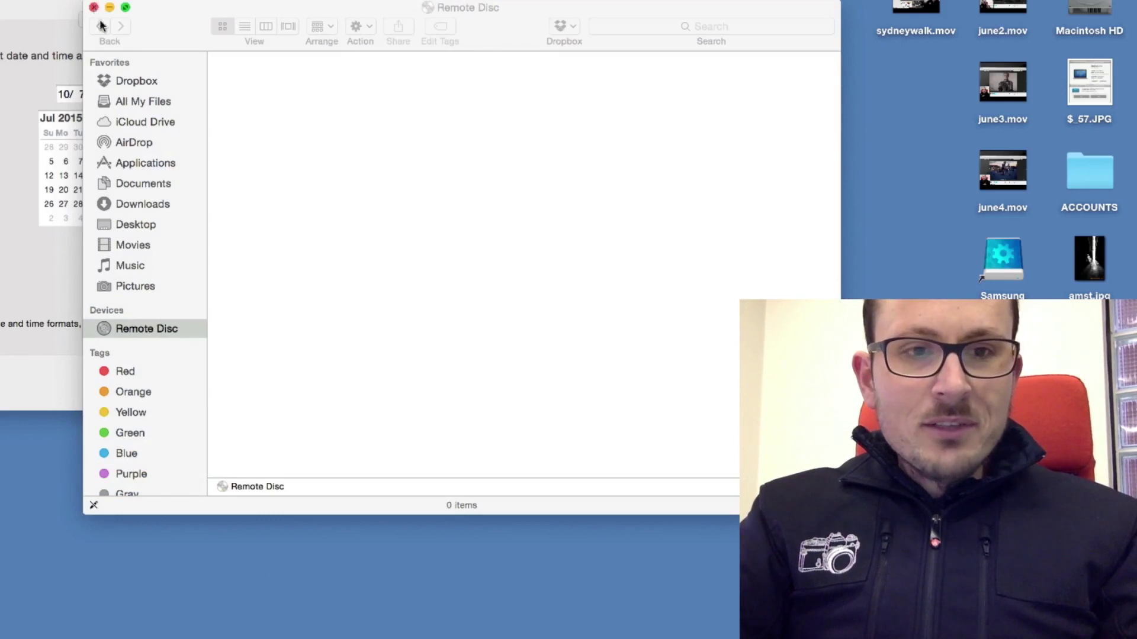
pyautogui.click(410, 212)
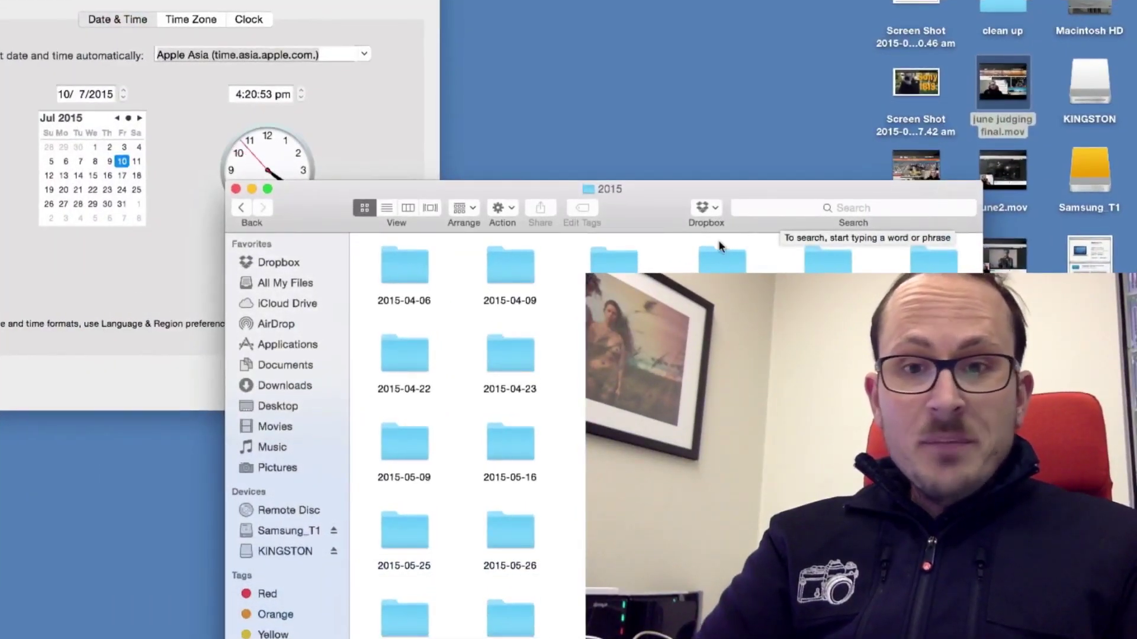
# Copy 2015-04-10 onto the KINGSTON drive and bring the Date & Time clock forward to time it
pyautogui.moveTo(614, 260); pyautogui.dragTo(566, 456)
pyautogui.click(407, 99)
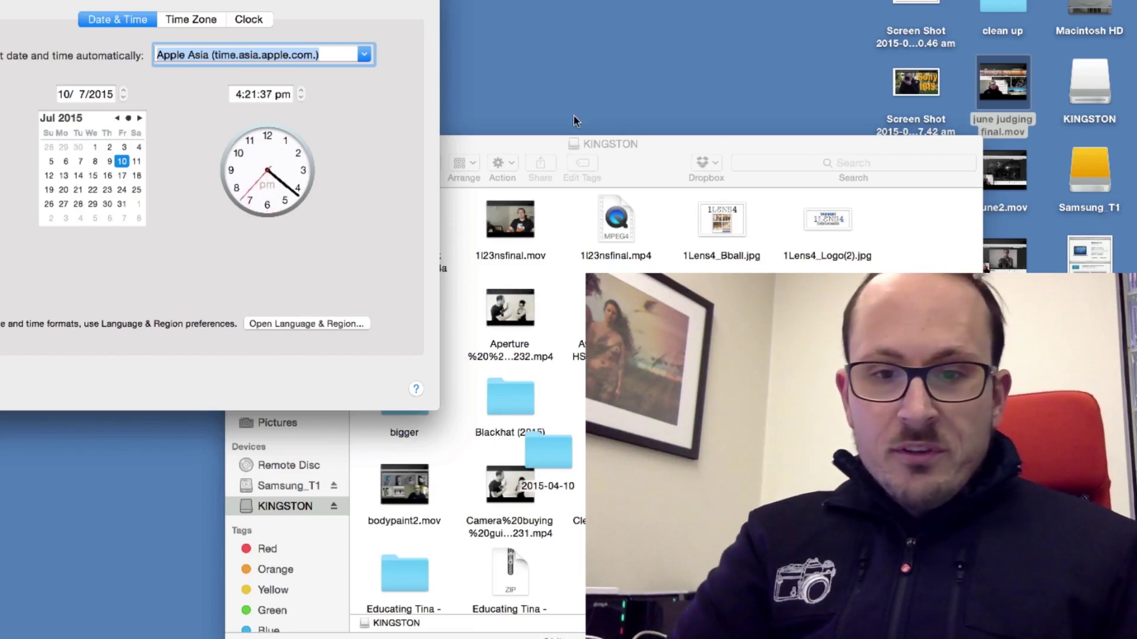
# Copy the 3.47 GB june judging final.mov from the desktop to KINGSTON, then return to Pictures 2015
pyautogui.click(677, 146)
pyautogui.moveTo(321, 177); pyautogui.dragTo(454, 155)
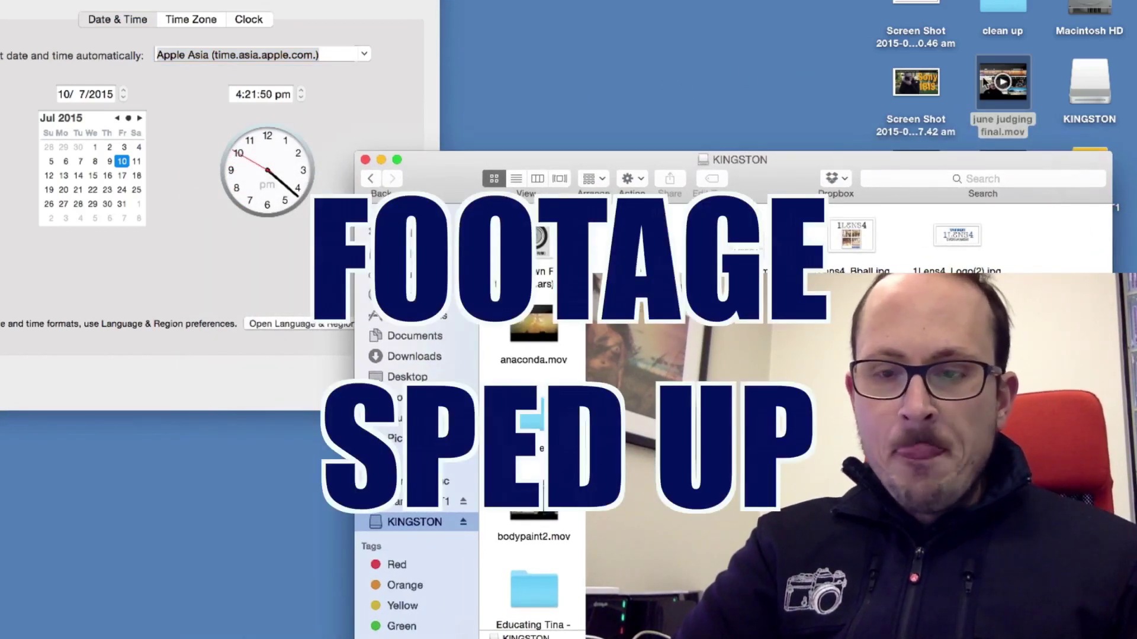
pyautogui.moveTo(1002, 83); pyautogui.dragTo(406, 507)
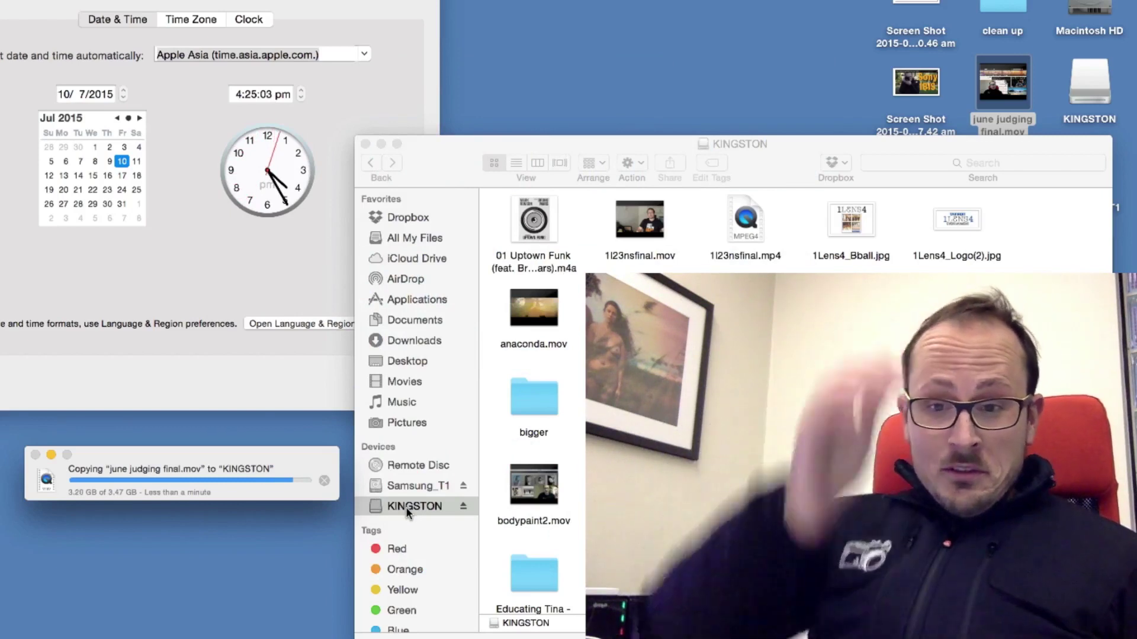
pyautogui.click(372, 162)
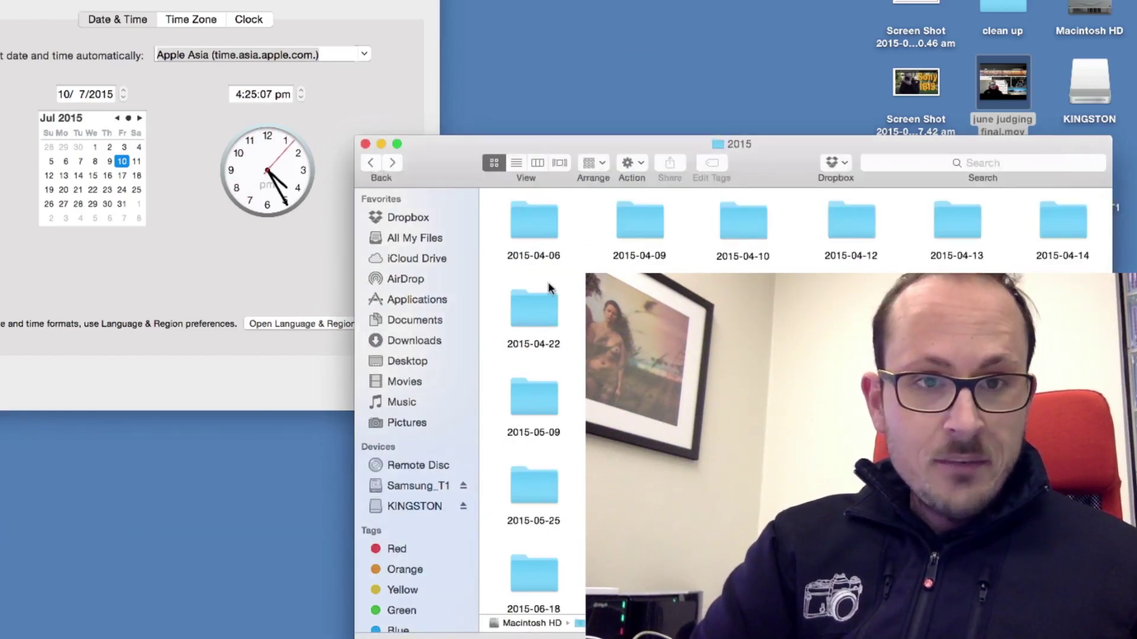